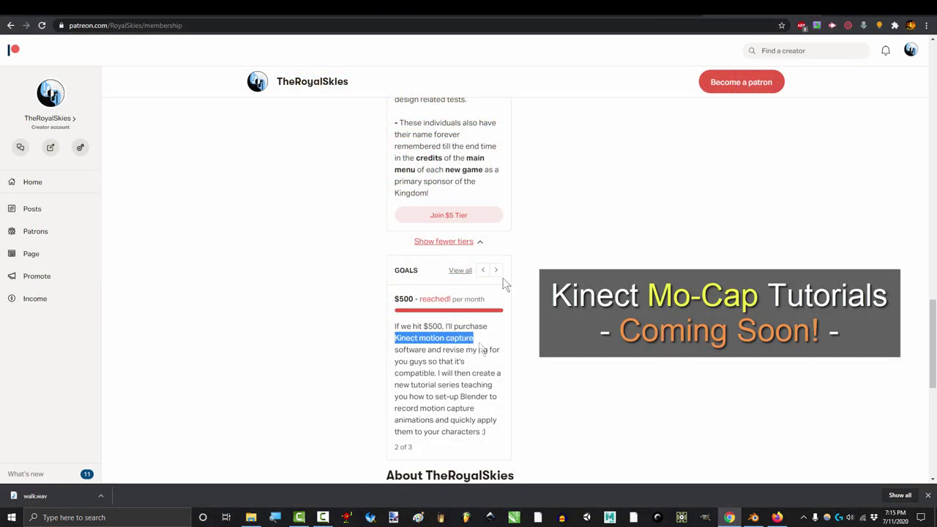
- Advance the Patreon Goals box to show goal 3 of 3
left_click(496, 270)
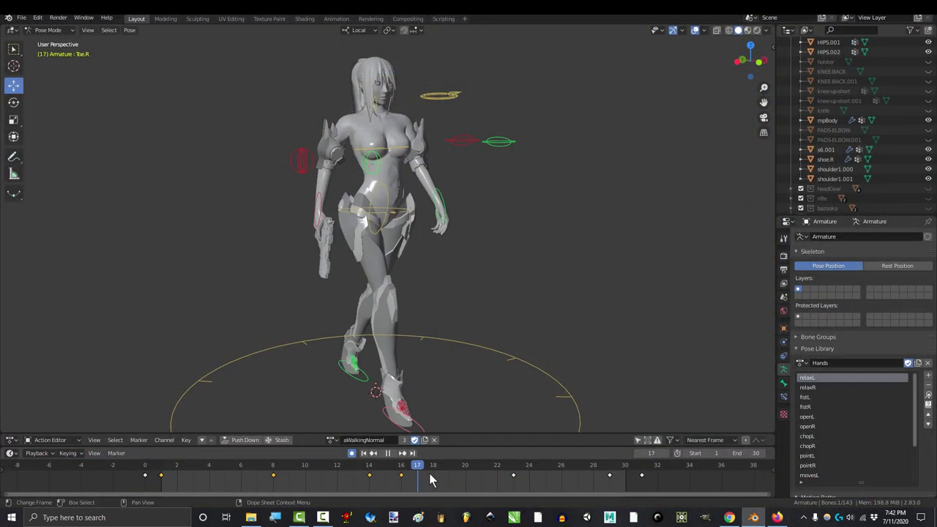
- Scrub the walk back to an early frame and stop playback
left_click_drag(449, 475, 167, 477)
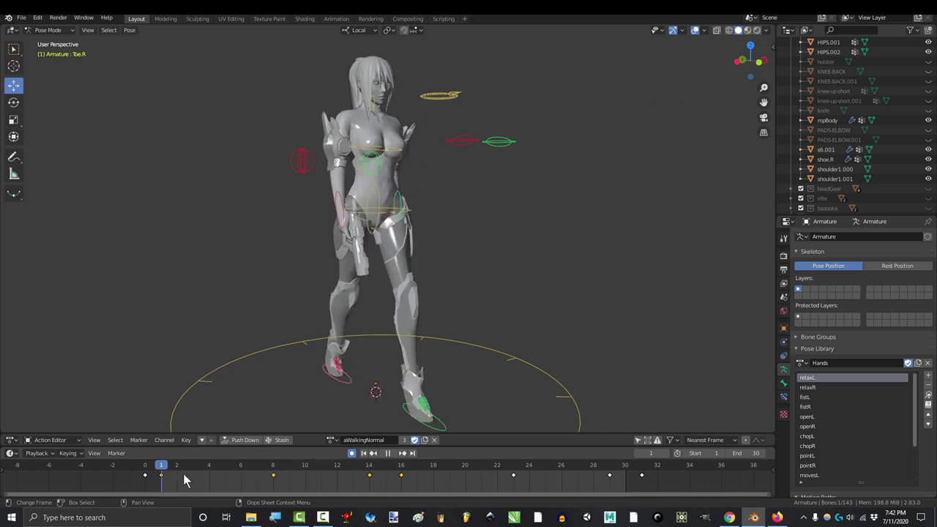
key("space")
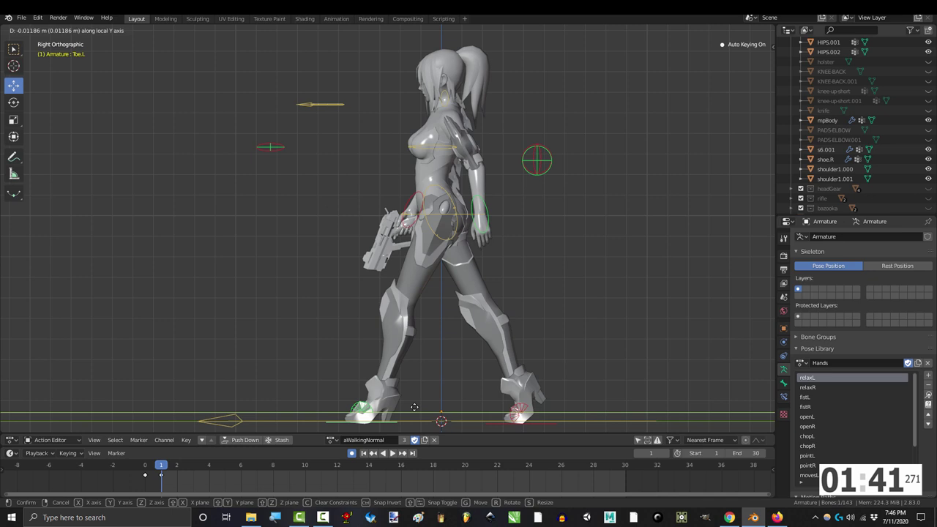
- Angle the right toe pivot, place the left toe and swing the hips at frame 1
key("Escape")
left_click(517, 412)
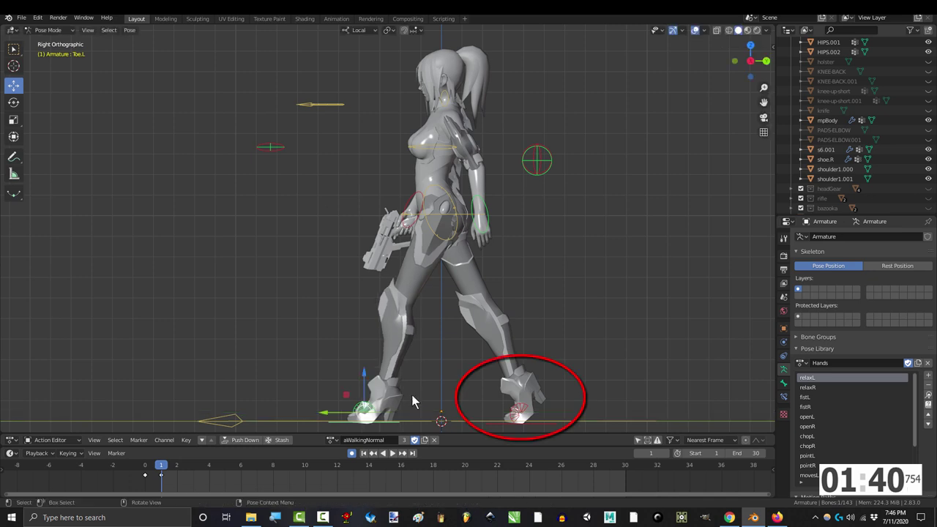
key("r")
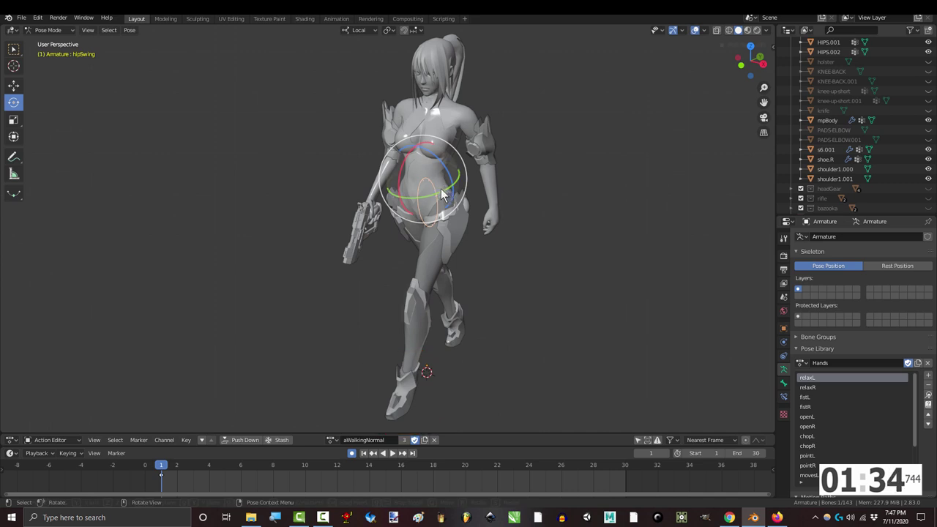
mouse_move(442, 197)
left_mouse_down()
mouse_move(431, 196)
mouse_move(447, 198)
left_mouse_up()
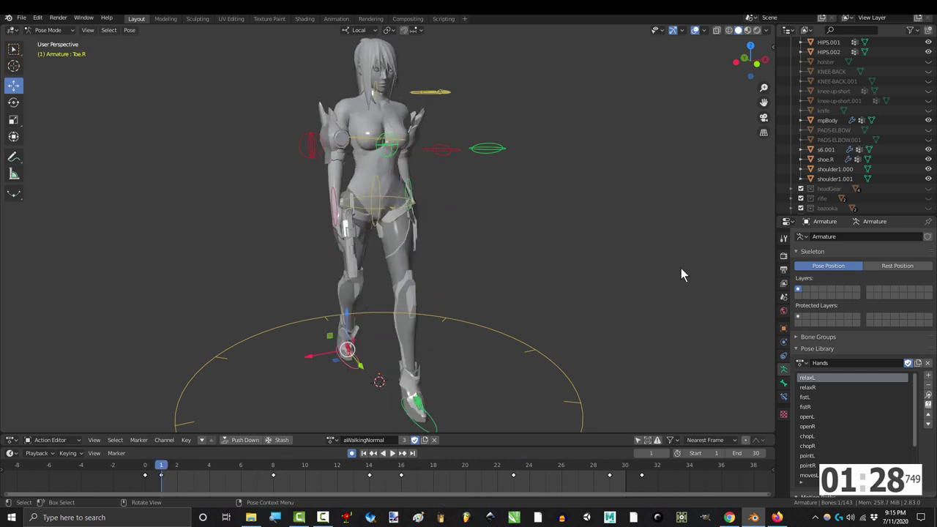
key("space")
- Select the left toe, then rotate the chest control coreK in Right Orthographic view
middle_click_drag(680, 268, 564, 266)
left_click(353, 407)
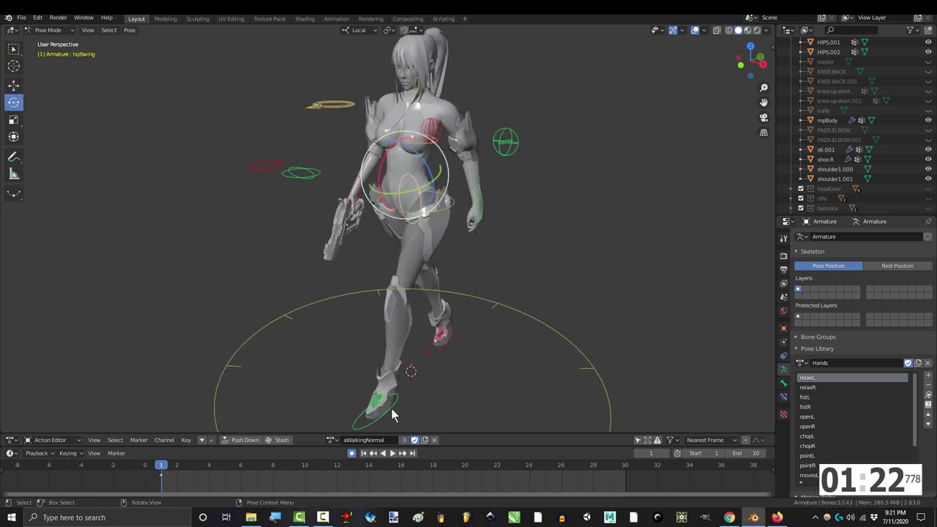
key("KP_3")
left_click(417, 141)
key("r")
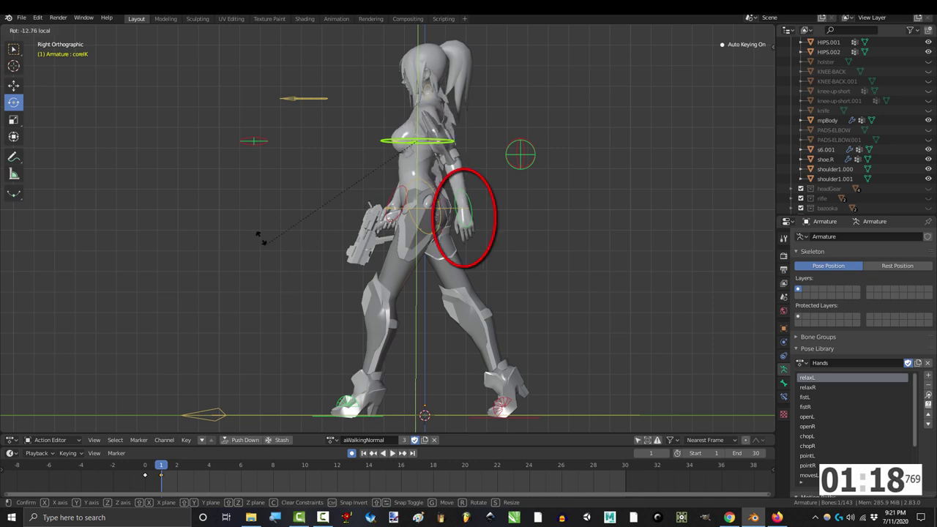
- Lean the chest forward in side view, then tilt it sideways in Front view
left_click(285, 302)
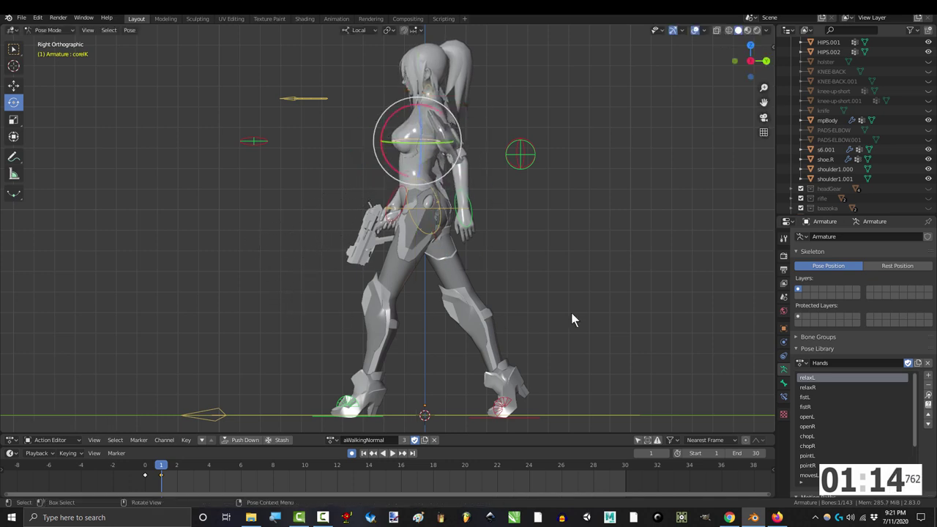
key("KP_1")
key("r")
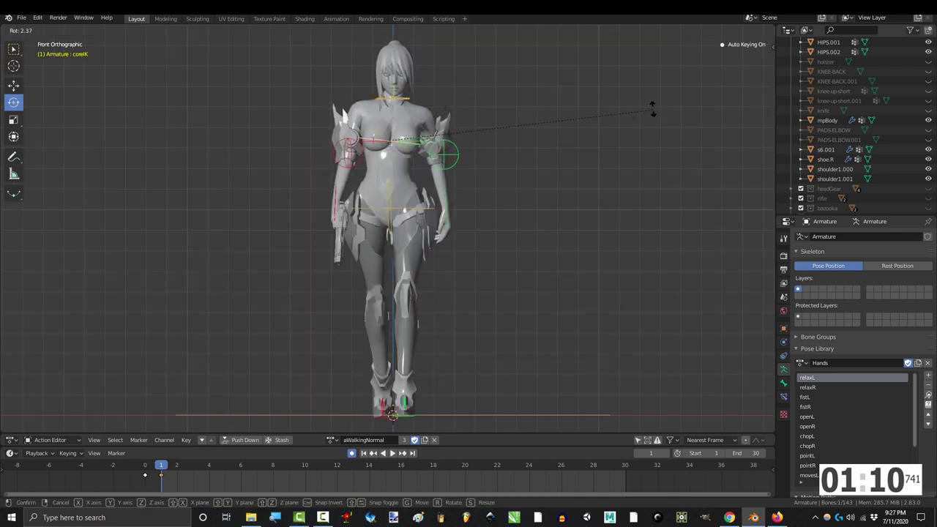
left_click(653, 109)
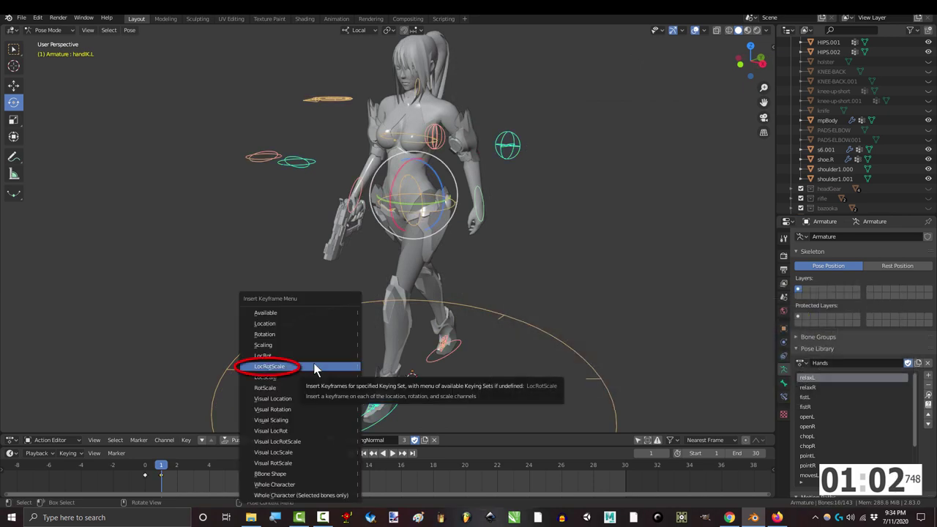
- Key LocRotScale on the frame-1 pose and copy it
left_click(314, 366)
key("ctrl+c")
key("space")
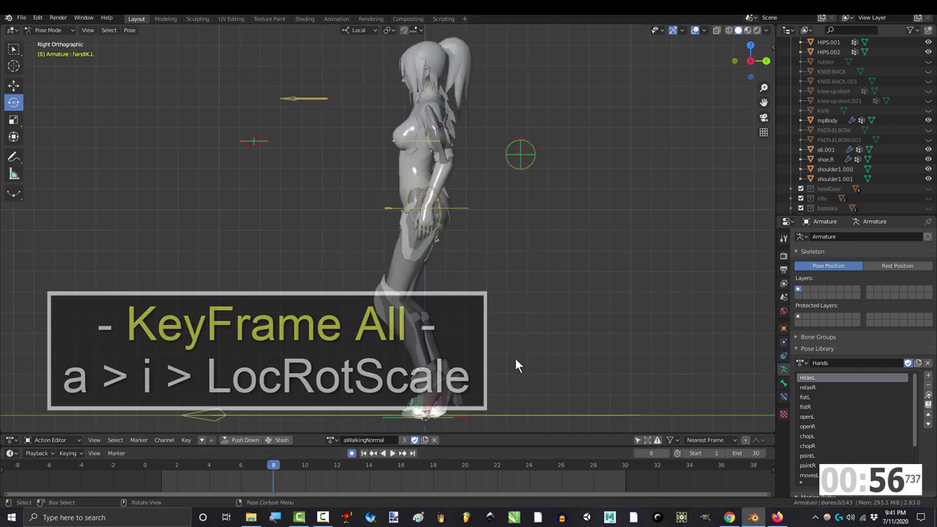
- Key LocRotScale on all bones and move to frame 8
key("a")
key("i")
left_click(515, 358)
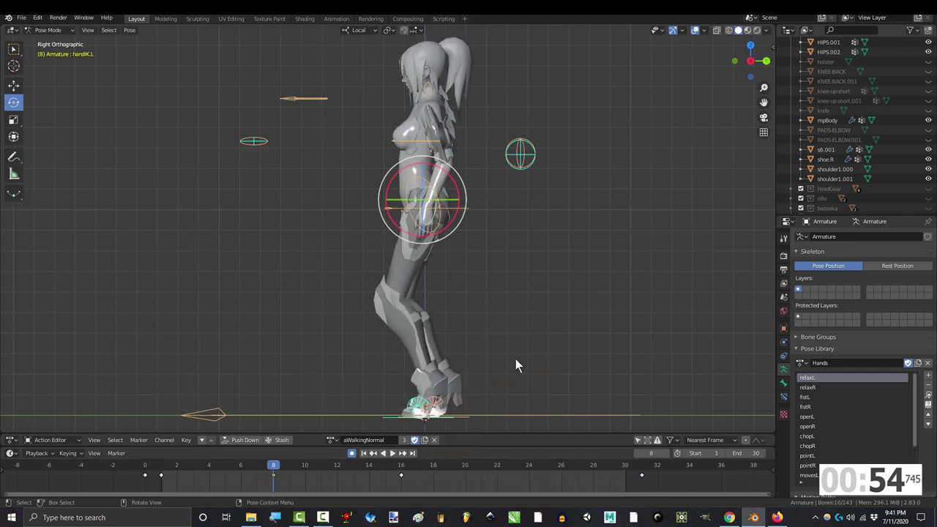
left_click(272, 474)
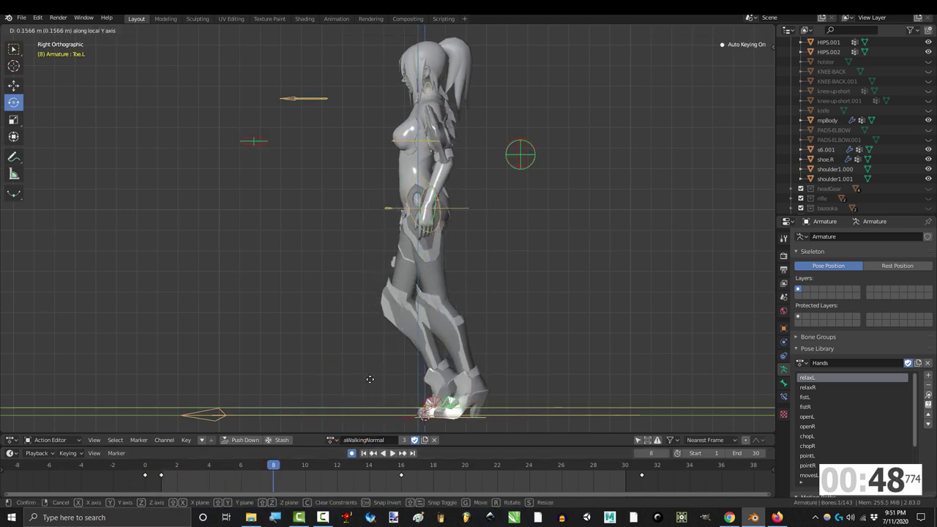
- Lift the left foot at frame 8 and begin turning the hips in front view
left_click(377, 384)
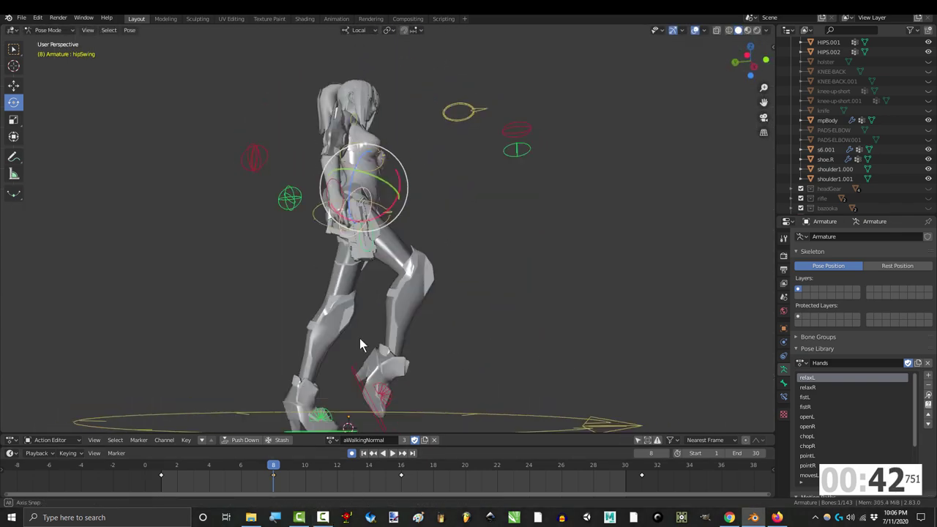
middle_click_drag(444, 343, 298, 377)
key("r")
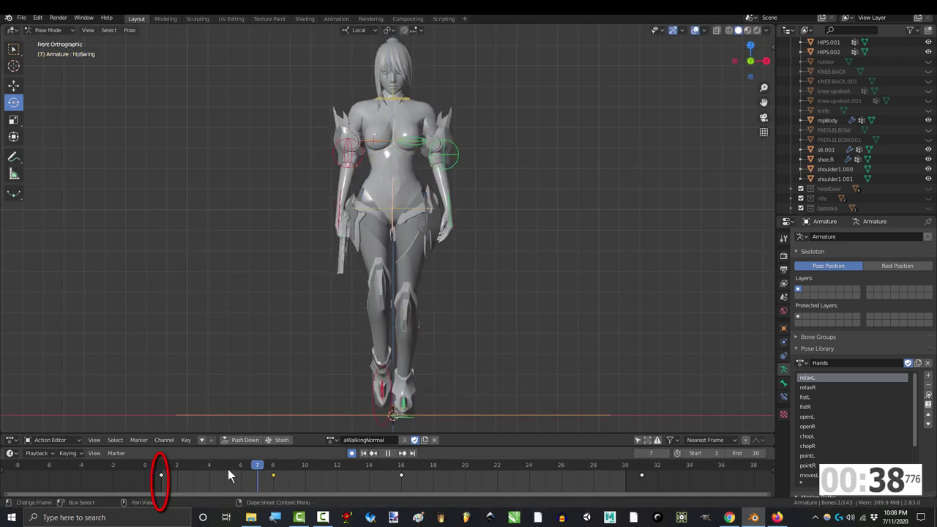
left_click_drag(227, 469, 161, 469)
middle_click_drag(511, 274, 483, 281)
left_click_drag(271, 469, 267, 480)
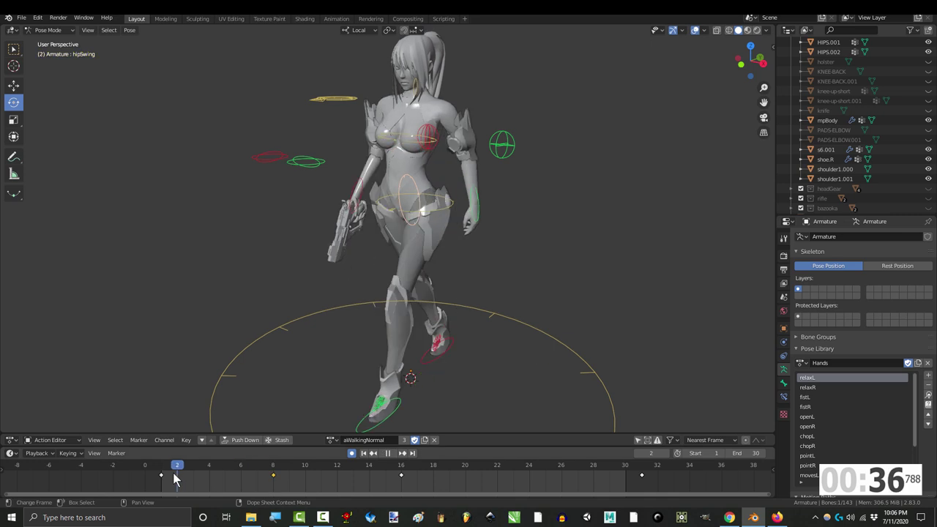
- Turn the hips the other way and angle the right toe
key("r")
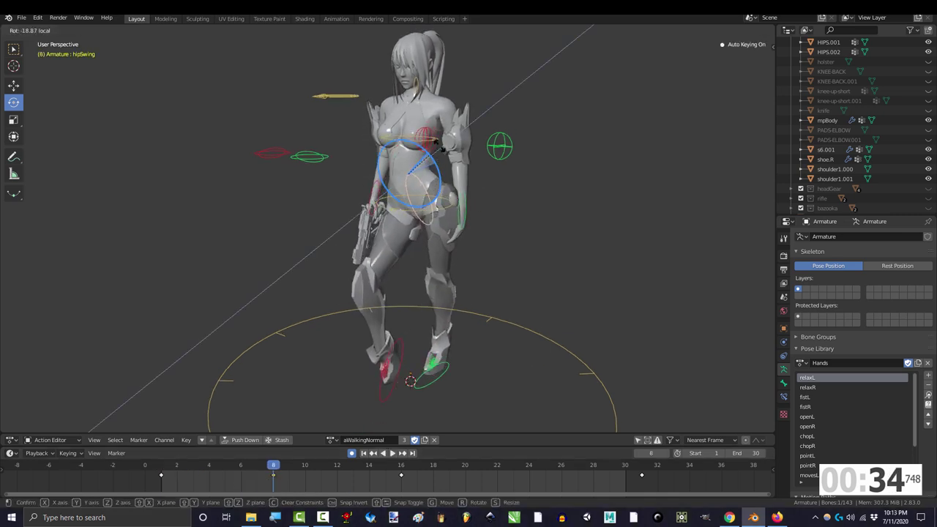
left_click(448, 147)
middle_click_drag(448, 146, 409, 293)
left_click(388, 370)
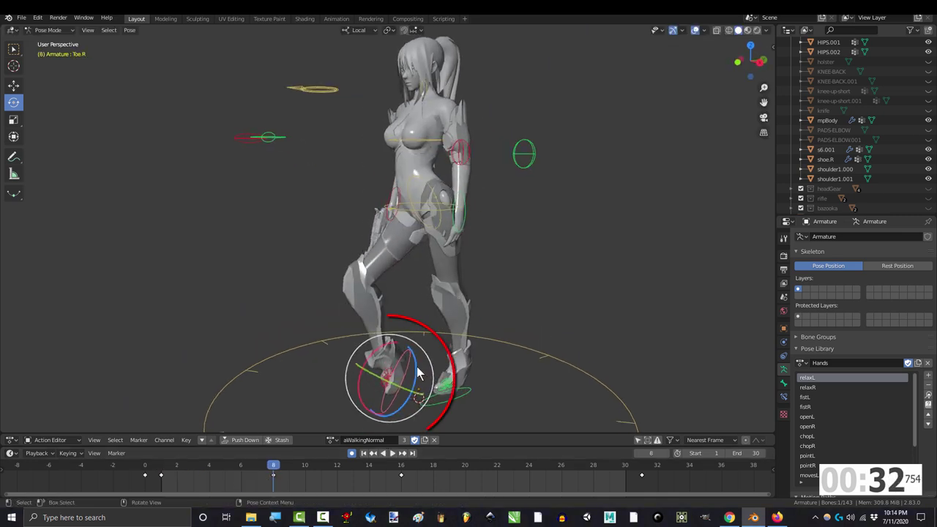
key("KP_1")
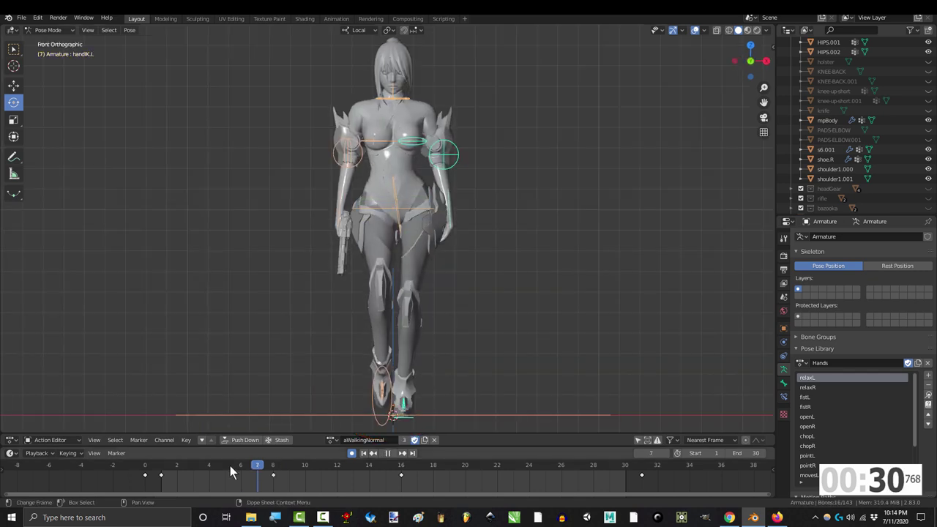
- Review the stride by scrubbing between frames 1, 8 and 16 in side and front views
left_click_drag(230, 468, 314, 473)
mouse_move(250, 472)
left_mouse_down()
mouse_move(152, 473)
mouse_move(337, 476)
mouse_move(161, 469)
mouse_move(281, 473)
left_mouse_up()
mouse_move(365, 475)
left_mouse_down()
mouse_move(188, 473)
mouse_move(336, 477)
left_mouse_up()
middle_click_drag(513, 307, 620, 329)
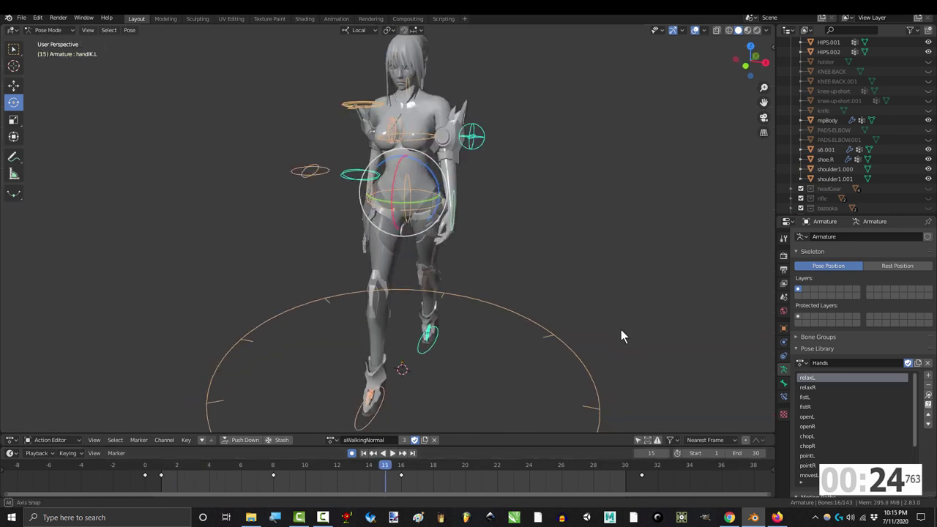
left_click(162, 472)
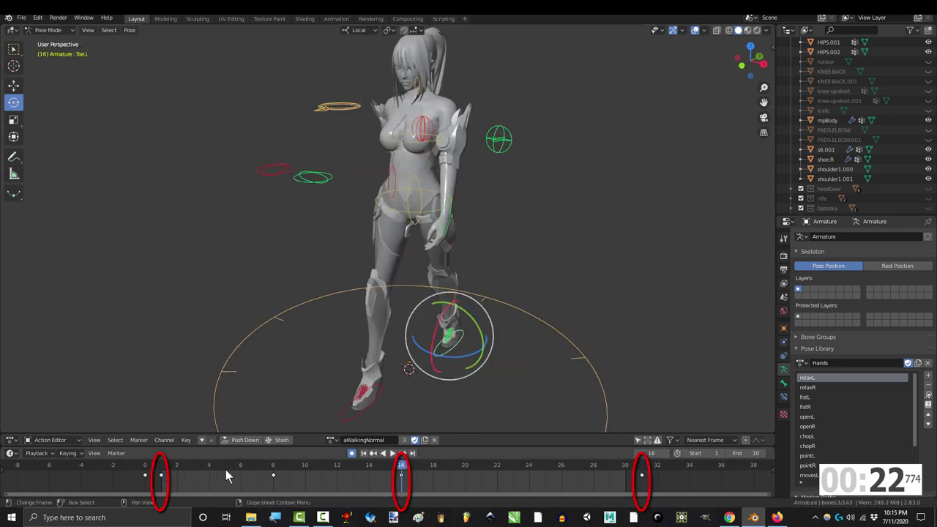
left_click_drag(178, 463, 274, 477)
key("KP_1")
left_click(165, 472)
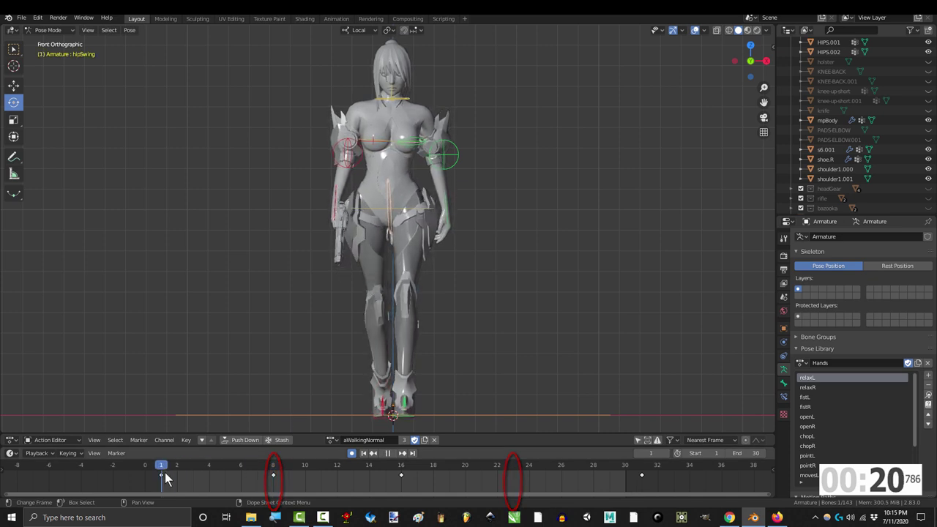
left_click_drag(165, 472, 291, 475)
mouse_move(419, 483)
left_mouse_down()
mouse_move(194, 489)
mouse_move(357, 501)
left_mouse_up()
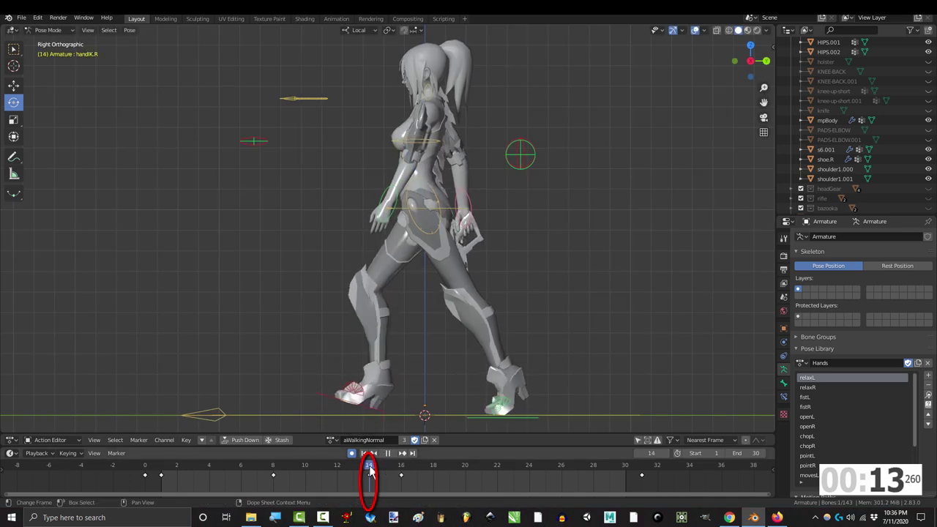
- Copy the frame-14 pose of all bones and paste it mirrored at frame 29
mouse_move(370, 470)
left_mouse_down()
mouse_move(418, 472)
mouse_move(177, 469)
mouse_move(399, 477)
left_mouse_up()
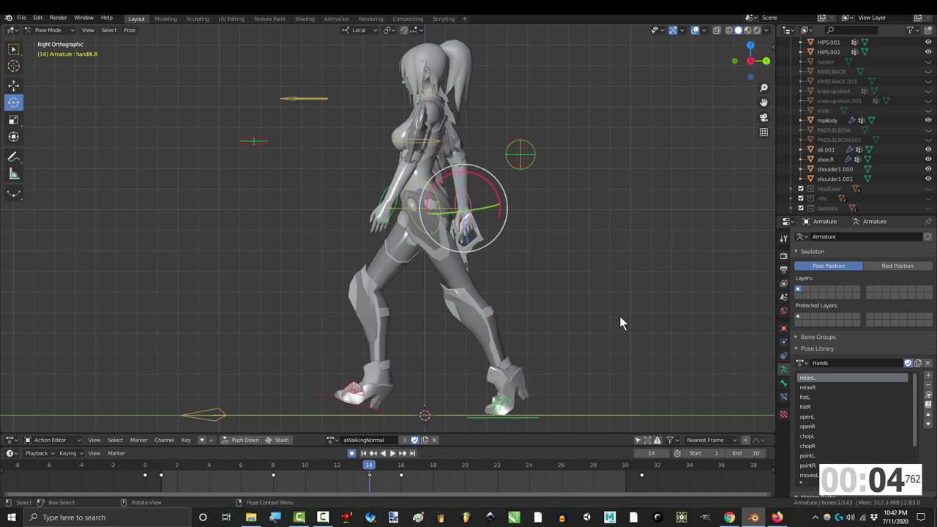
key("a")
key("ctrl+c")
left_click_drag(369, 468, 610, 468)
key("ctrl+shift+v")
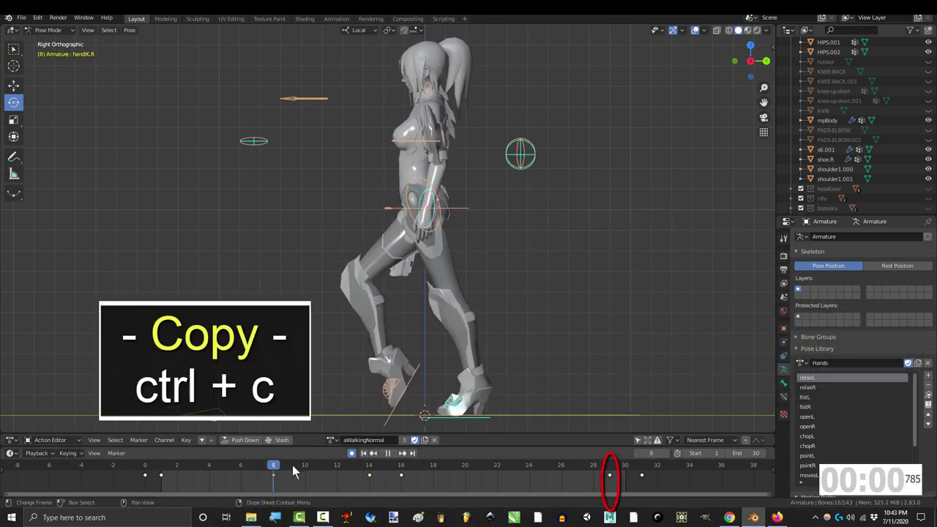
key("ctrl+shift+v")
- Scrub the playhead back to frame 1
left_click_drag(512, 468, 163, 478)
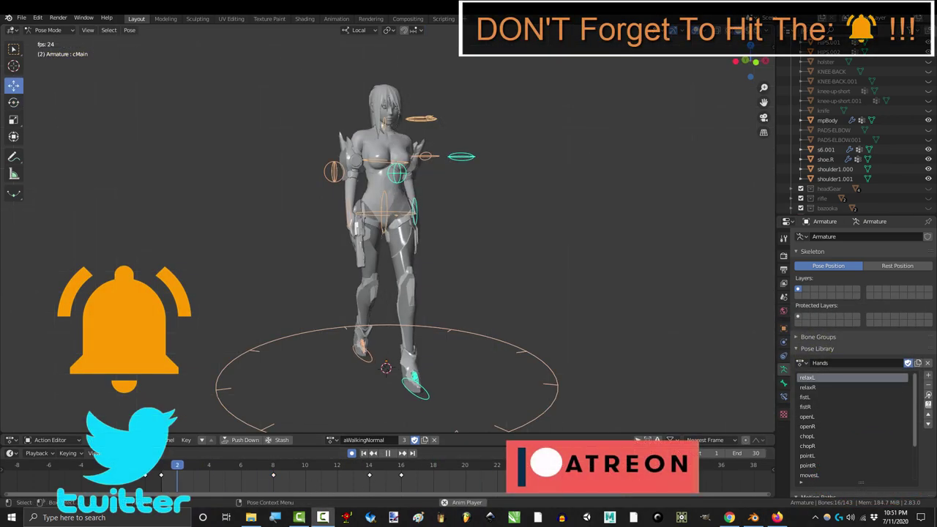